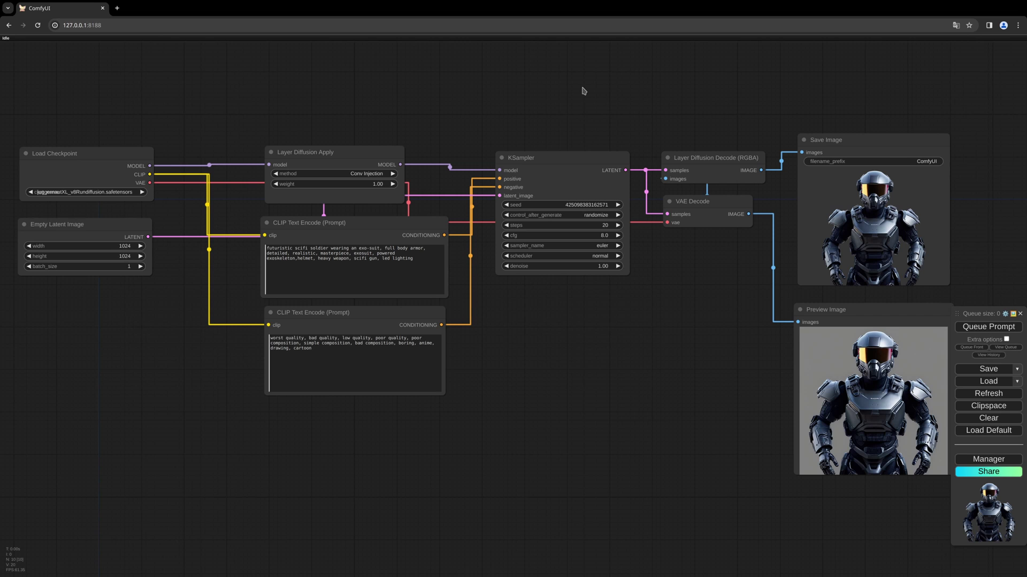
Clear the old workflow and add a Load Checkpoint node to the empty canvas
left_click(986, 420)
left_click(599, 48)
double_click(79, 169)
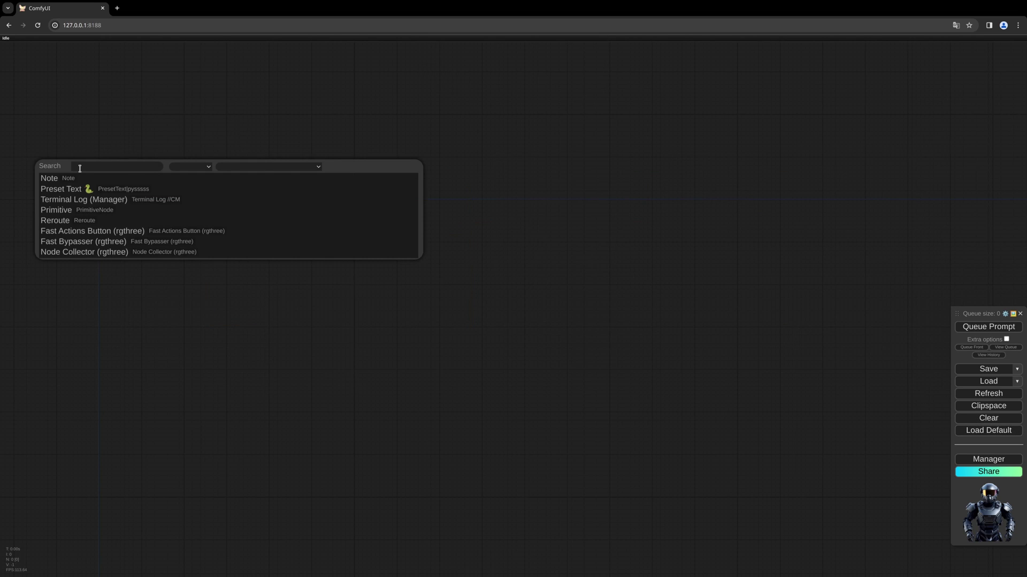
type("load")
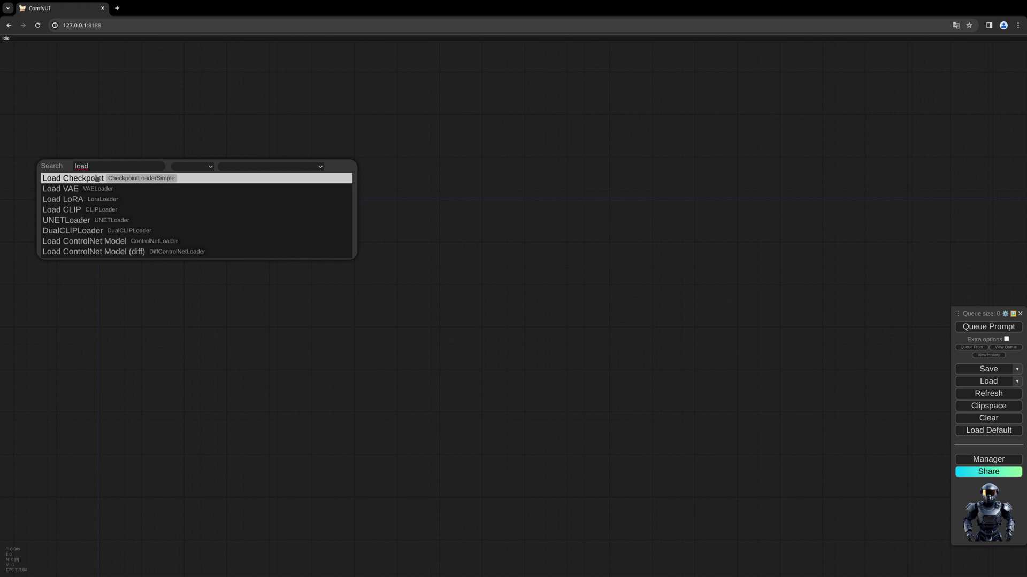
left_click(74, 178)
left_click_drag(136, 167, 120, 182)
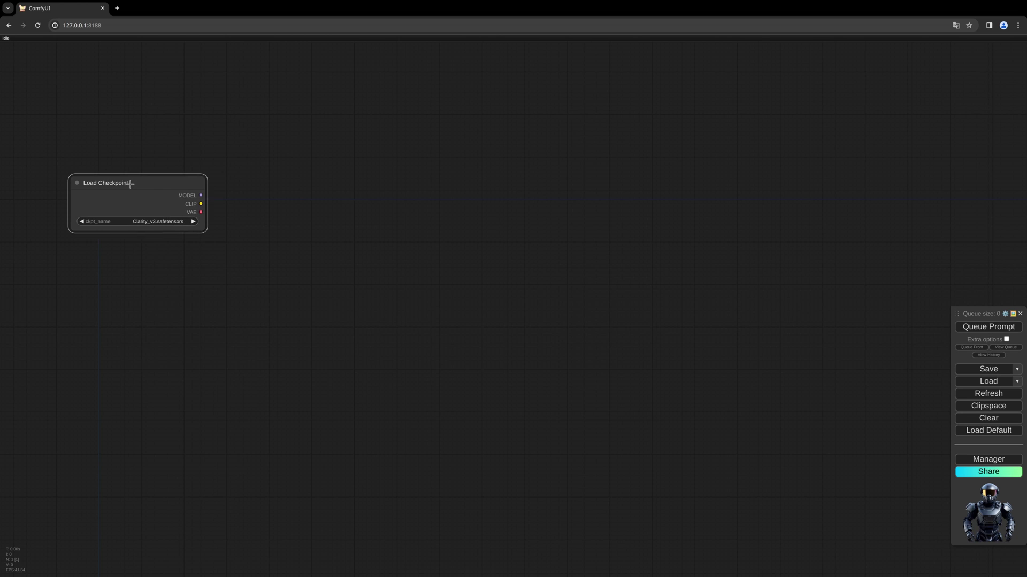
Set ckpt_name to juggernautXL_v8Rundiffusion.safetensors and widen the checkpoint node
left_click(162, 220)
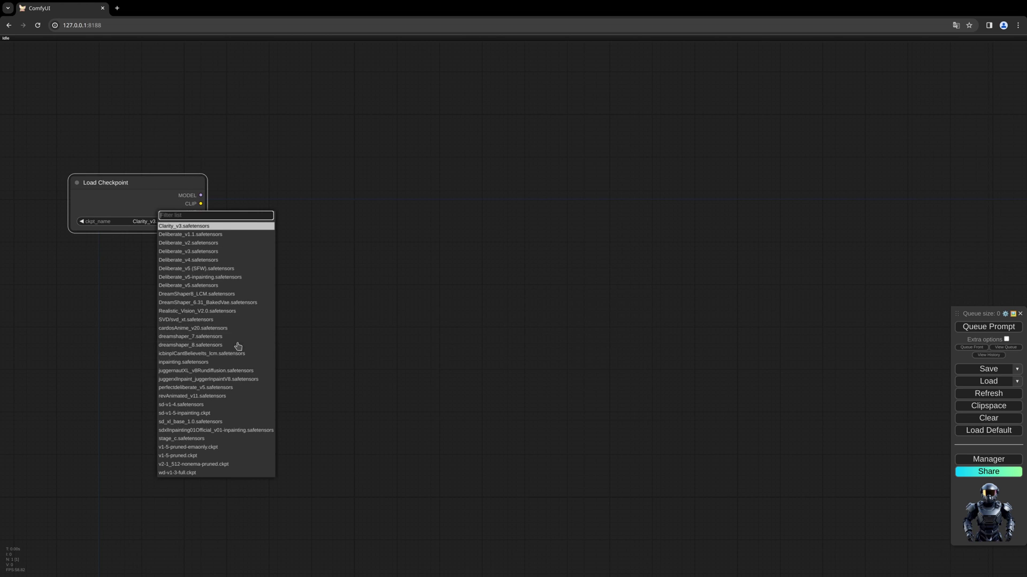
left_click(259, 372)
left_click_drag(160, 185, 141, 179)
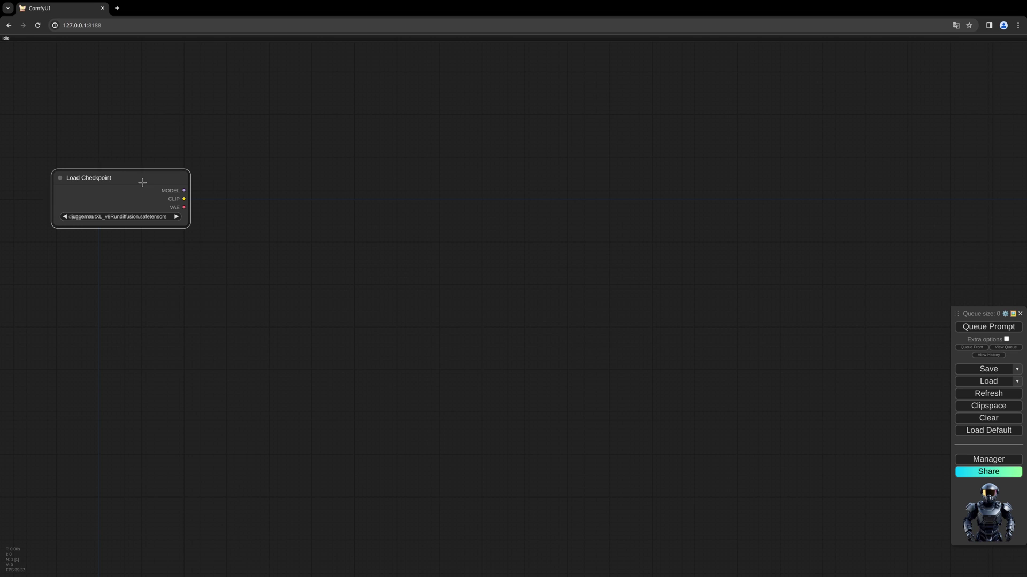
left_click_drag(187, 225, 201, 230)
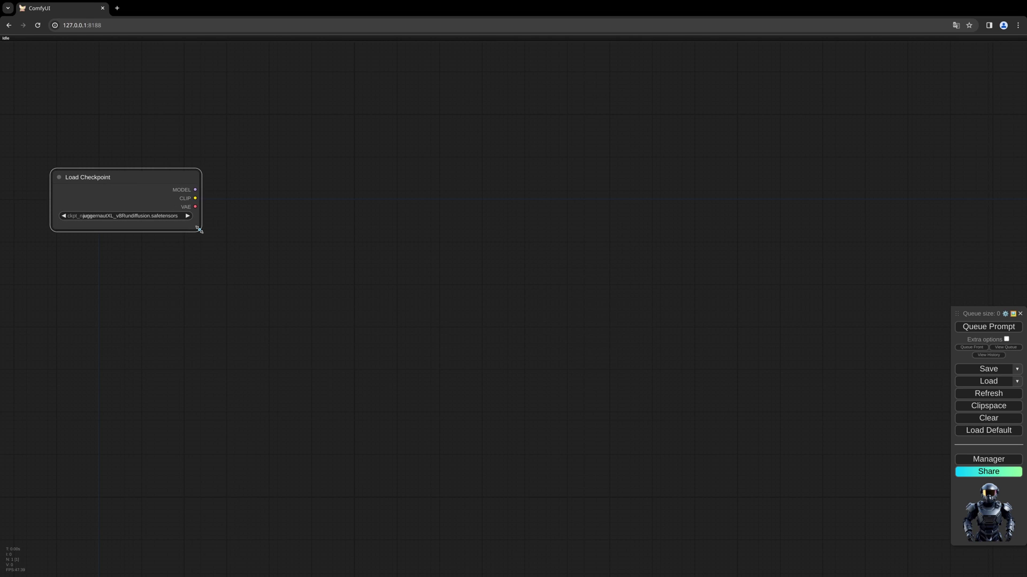
left_click_drag(135, 176, 138, 177)
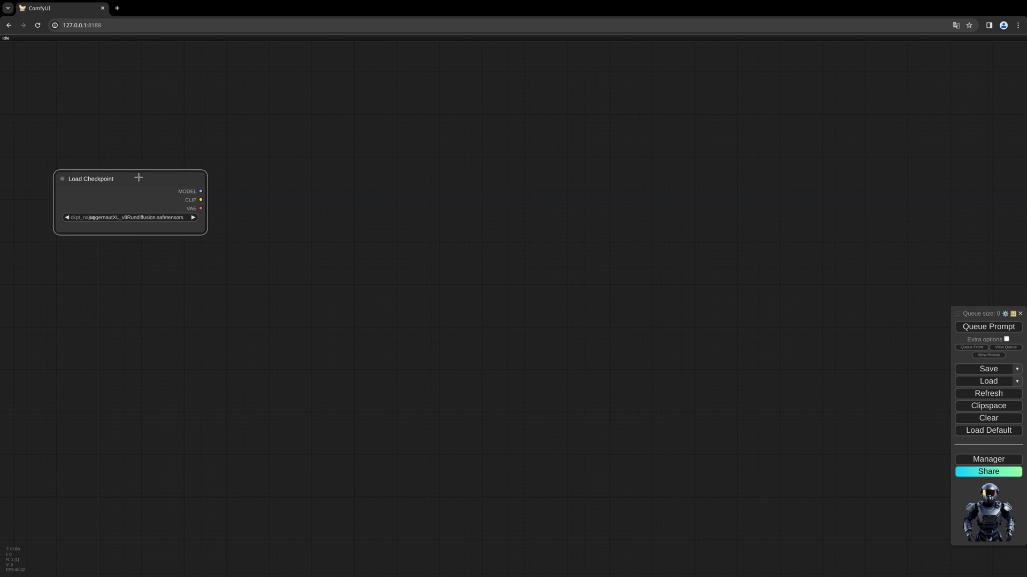
left_click_drag(201, 192, 289, 178)
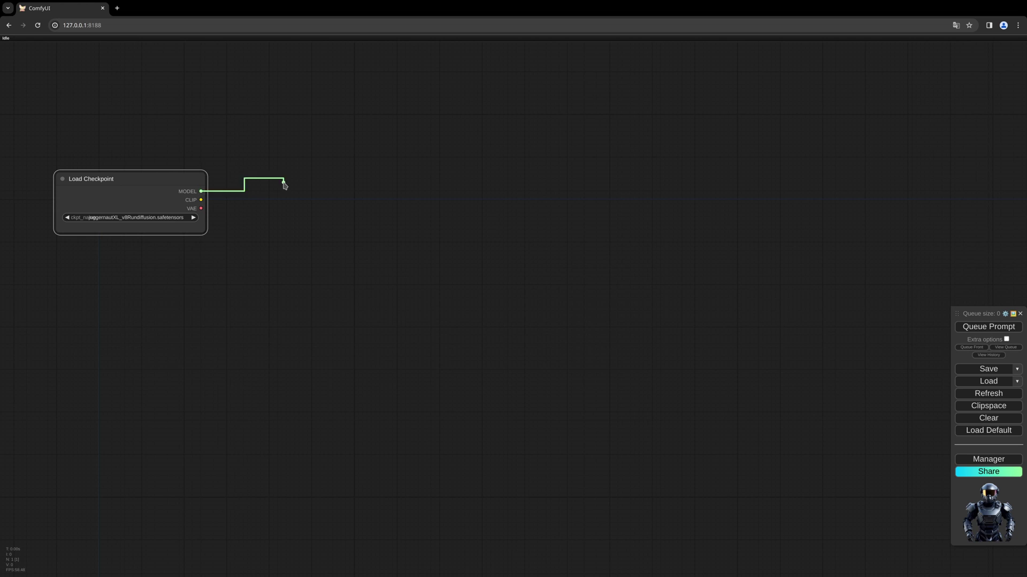
Add a Layer Diffusion Apply node fed by the checkpoint's MODEL output
left_click(312, 153)
double_click(302, 177)
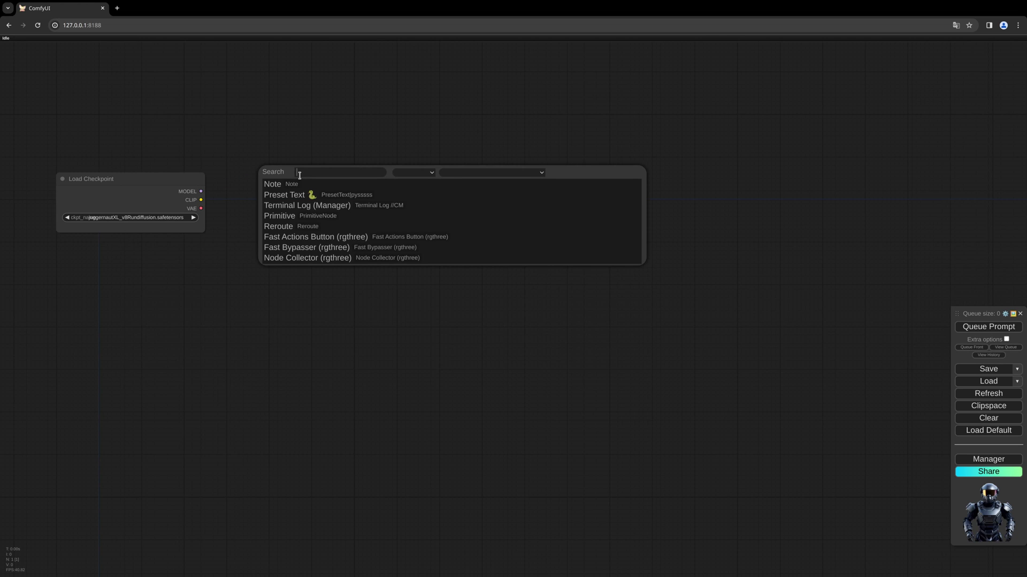
type("layer")
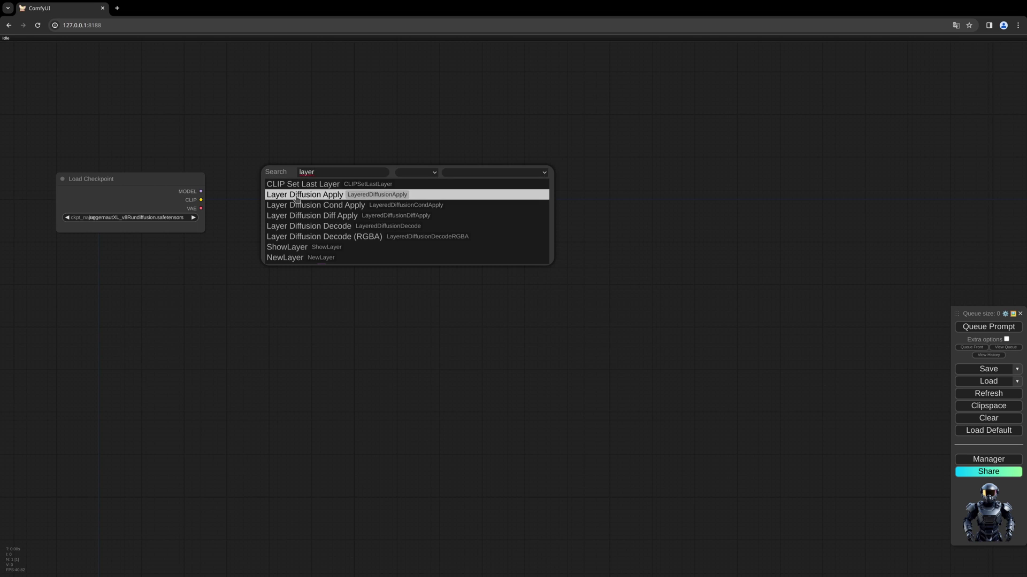
left_click(295, 197)
left_click_drag(363, 170, 359, 158)
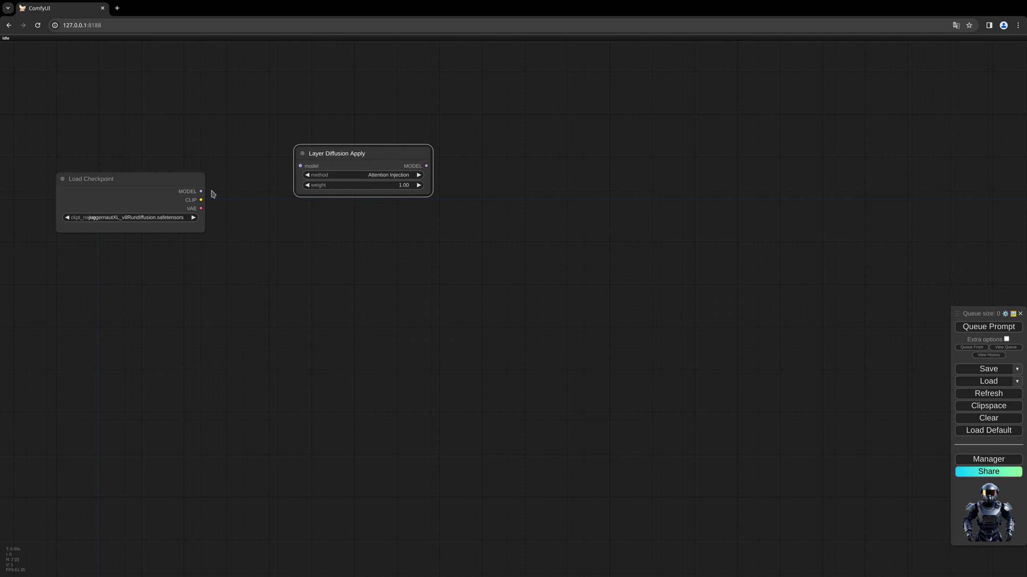
left_click_drag(200, 191, 300, 166)
Add a KSampler fed by the Layer Diffusion Apply MODEL output
left_click_drag(427, 165, 530, 189)
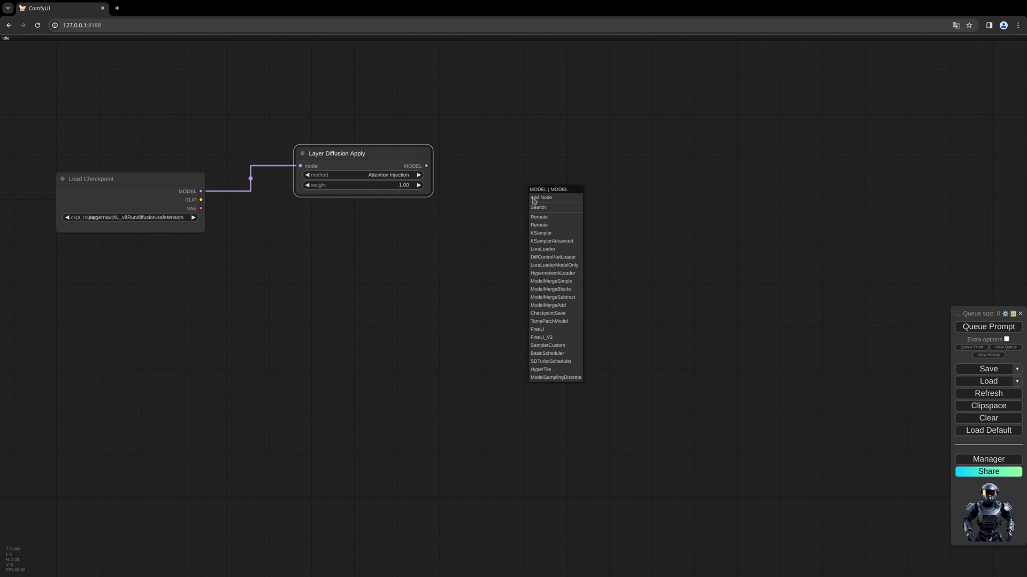
left_click(560, 233)
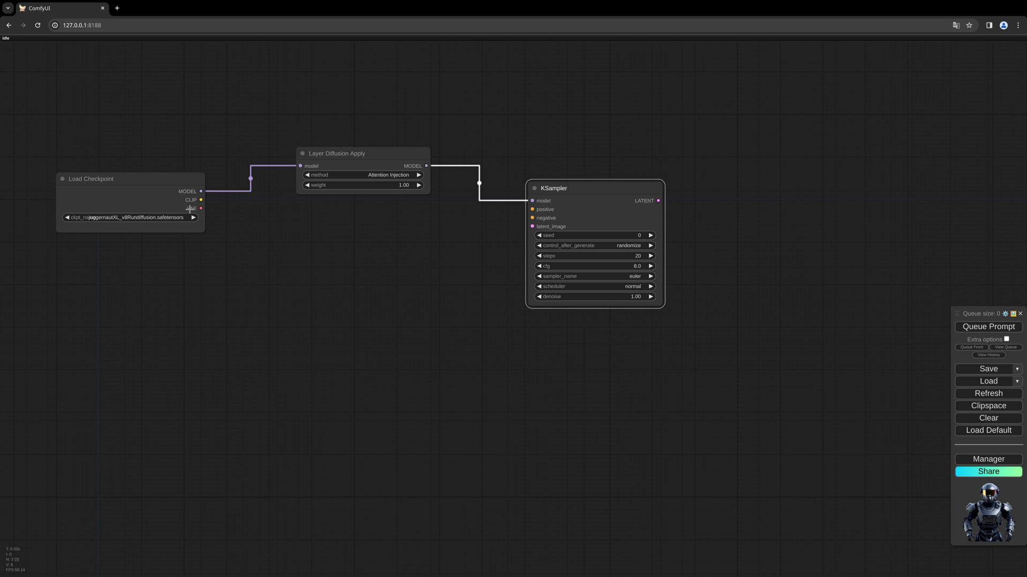
Add two CLIP Text Encode nodes both fed by the checkpoint's CLIP output
left_click_drag(201, 200, 264, 229)
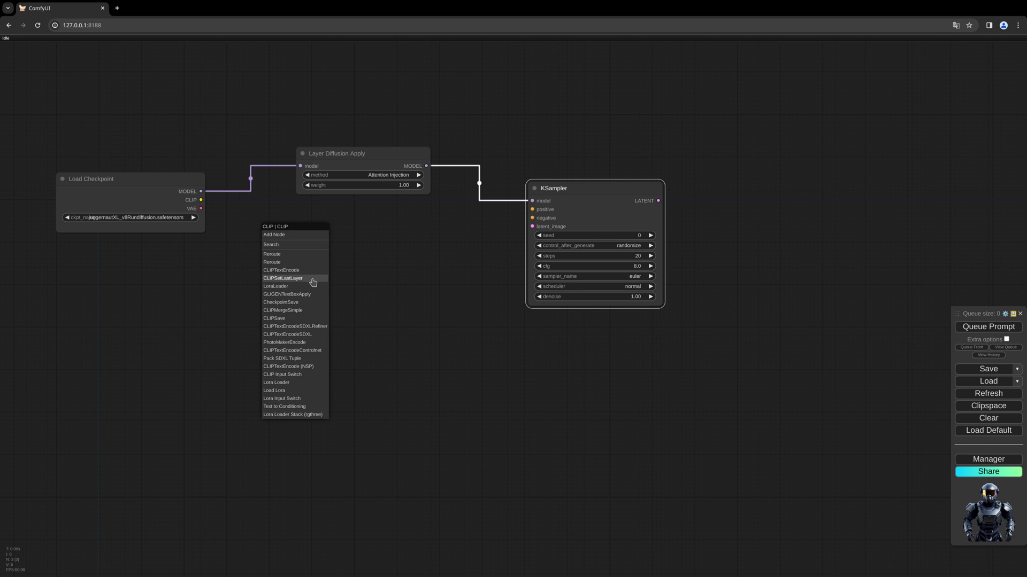
left_click(313, 273)
mouse_move(333, 237)
left_mouse_down()
mouse_move(357, 223)
mouse_move(365, 339)
left_mouse_up()
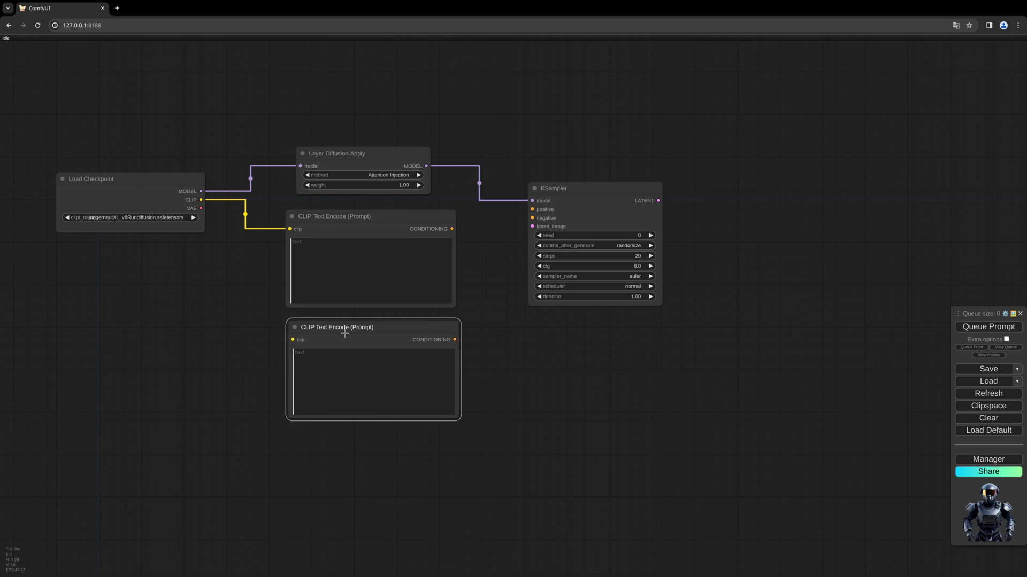
left_click_drag(200, 200, 292, 338)
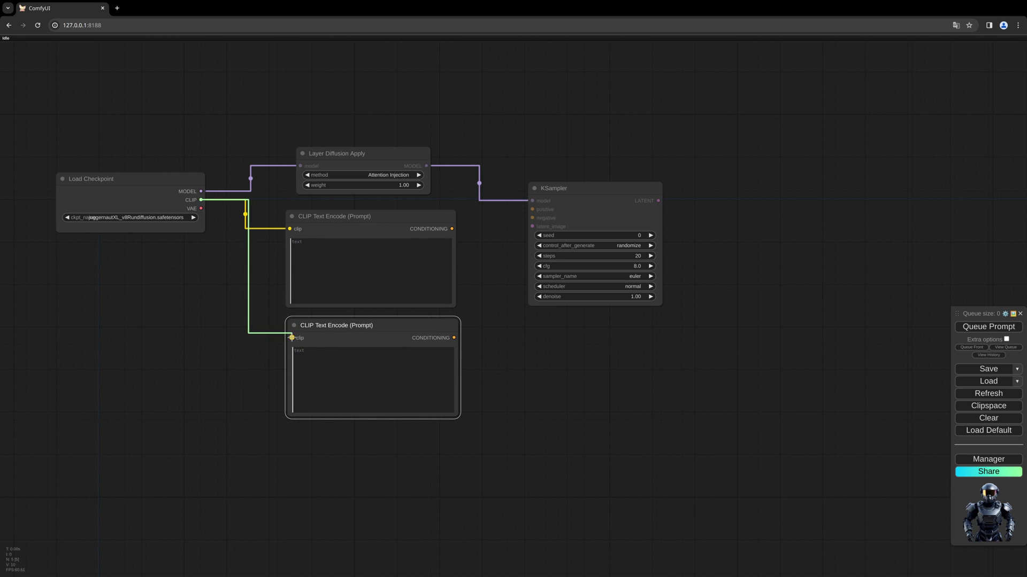
Wire the two encoders' CONDITIONING into the KSampler positive and negative inputs
left_click_drag(451, 228, 533, 210)
mouse_move(453, 337)
left_mouse_down()
mouse_move(531, 219)
mouse_move(383, 380)
left_mouse_up()
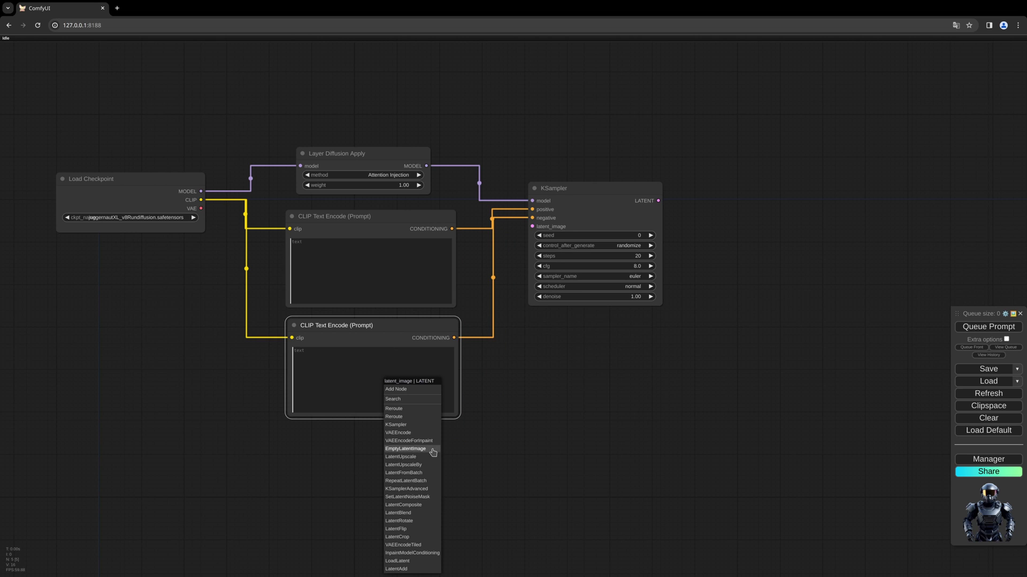
Add an Empty Latent Image of 1024×1024 feeding the KSampler latent input
left_click(406, 448)
left_click_drag(482, 439, 163, 259)
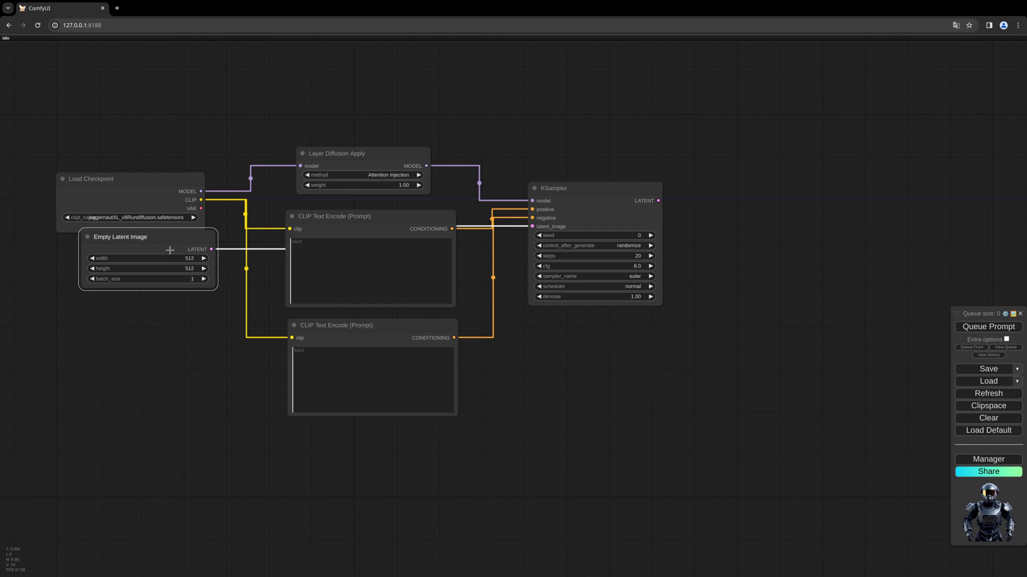
double_click(172, 273)
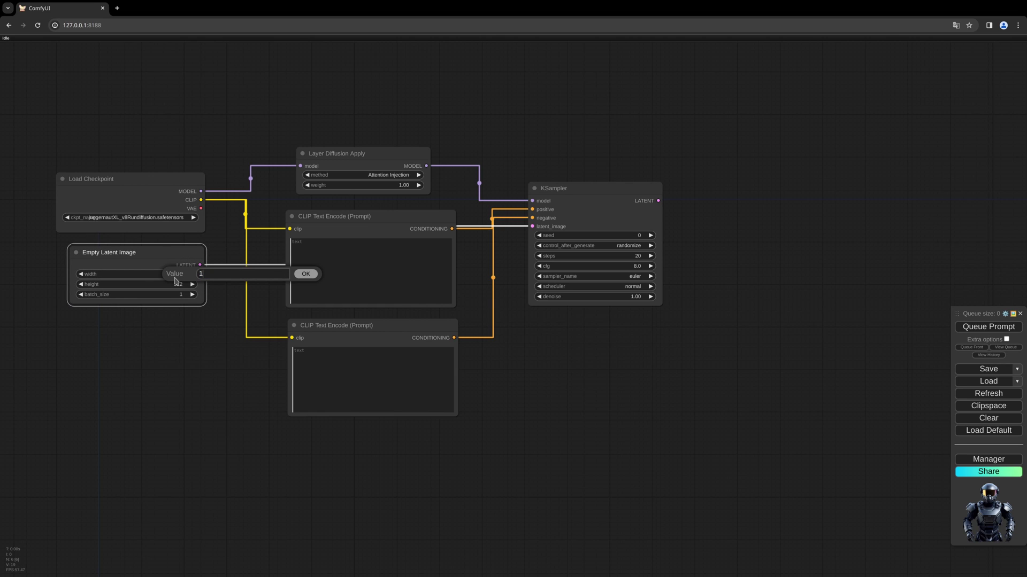
type("02")
left_click(306, 274)
left_click(177, 284)
type("1024")
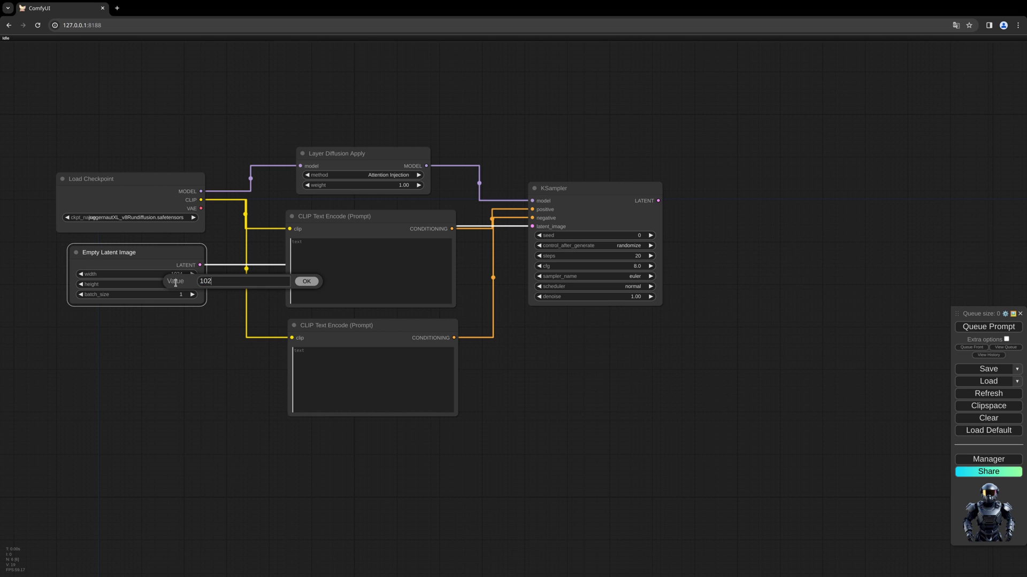
left_click(306, 282)
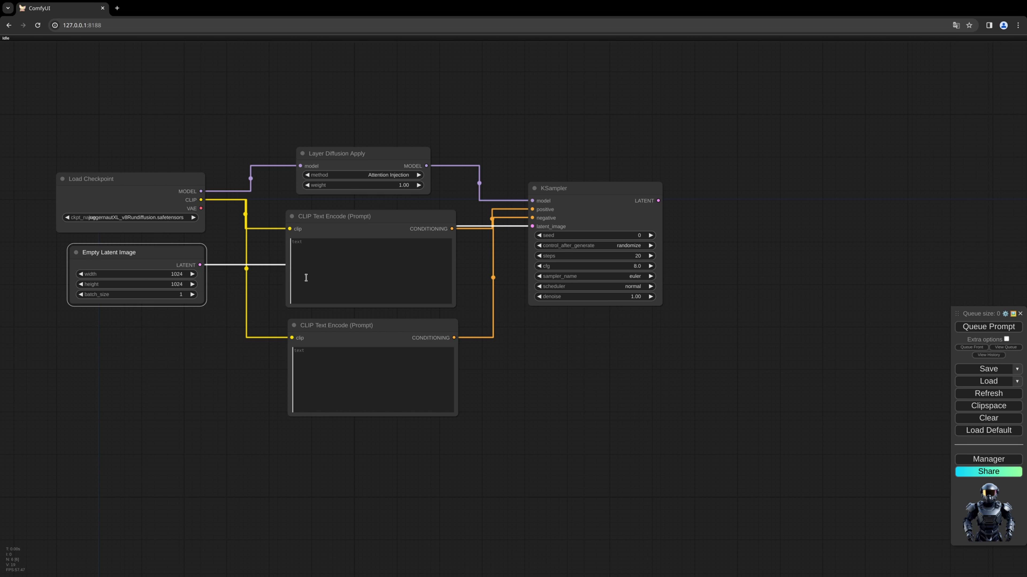
left_click_drag(147, 247, 146, 250)
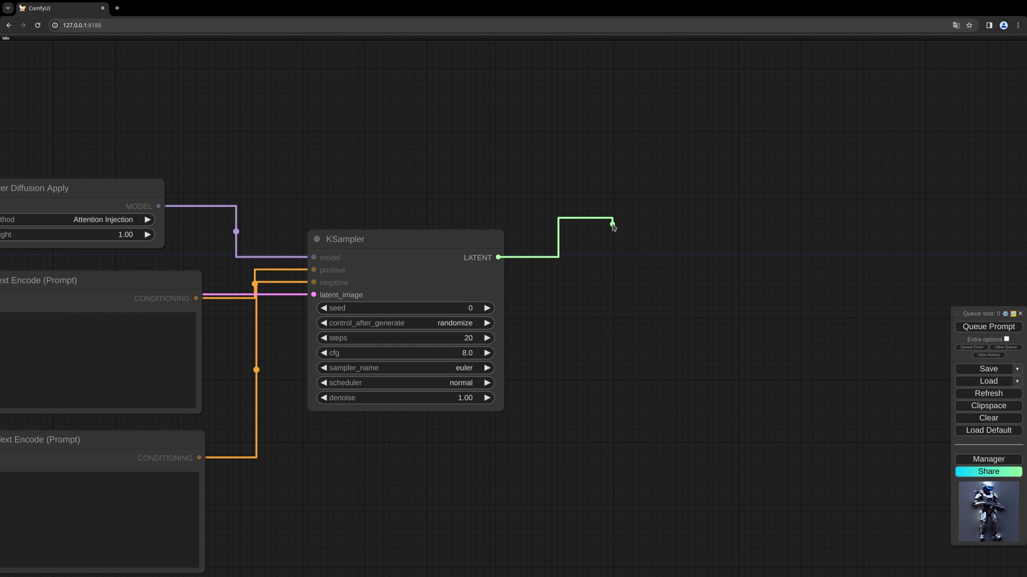
Add a Layer Diffusion Decode (RGBA) node fed by the sampler's LATENT output
left_click_drag(497, 258, 613, 217)
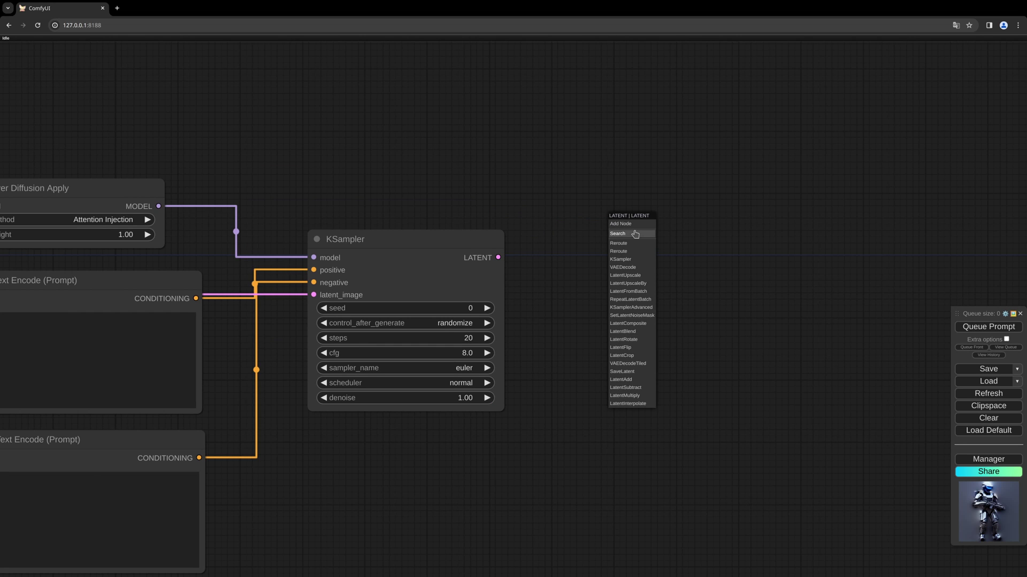
left_click(635, 233)
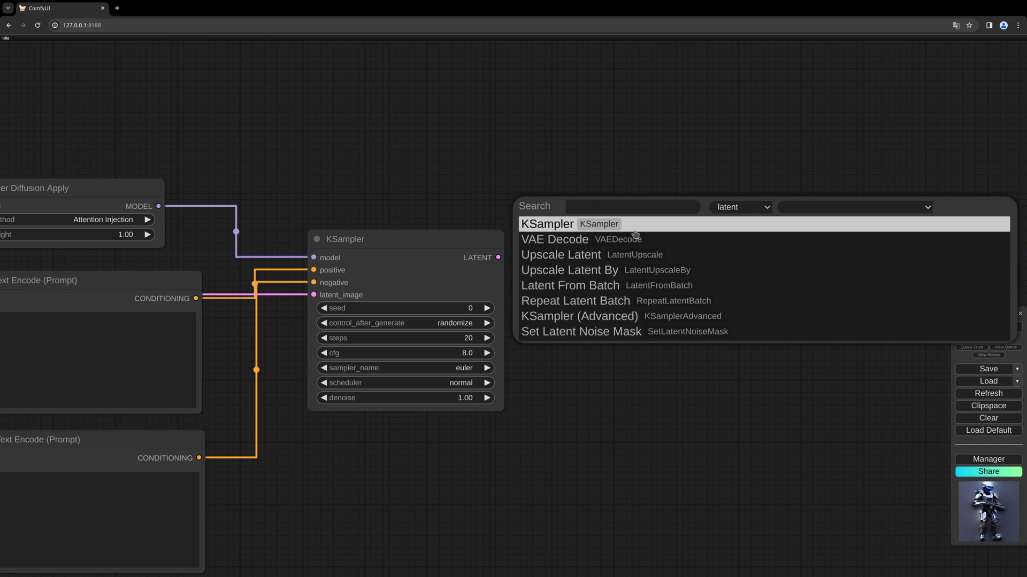
type("layer")
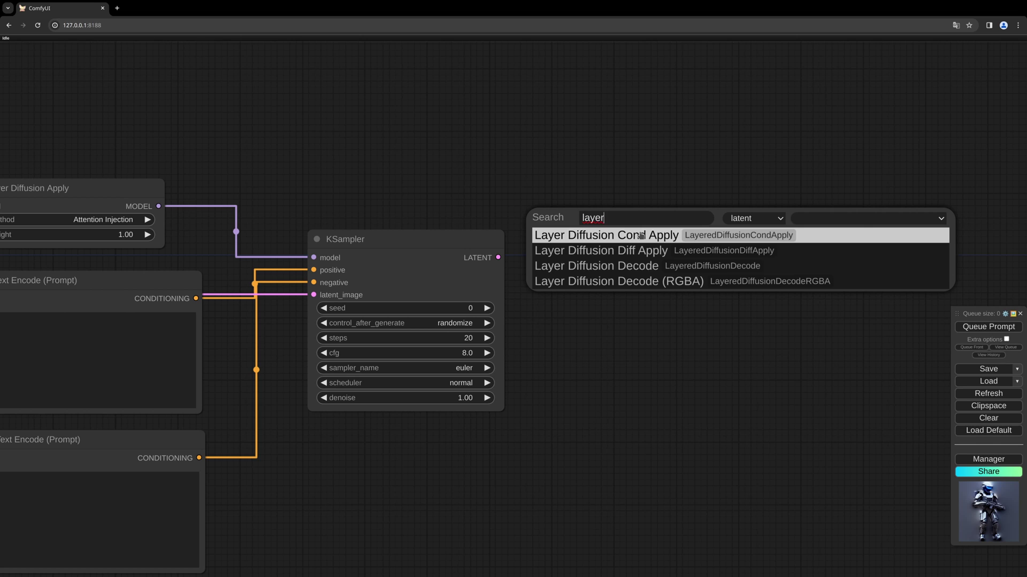
left_click(618, 280)
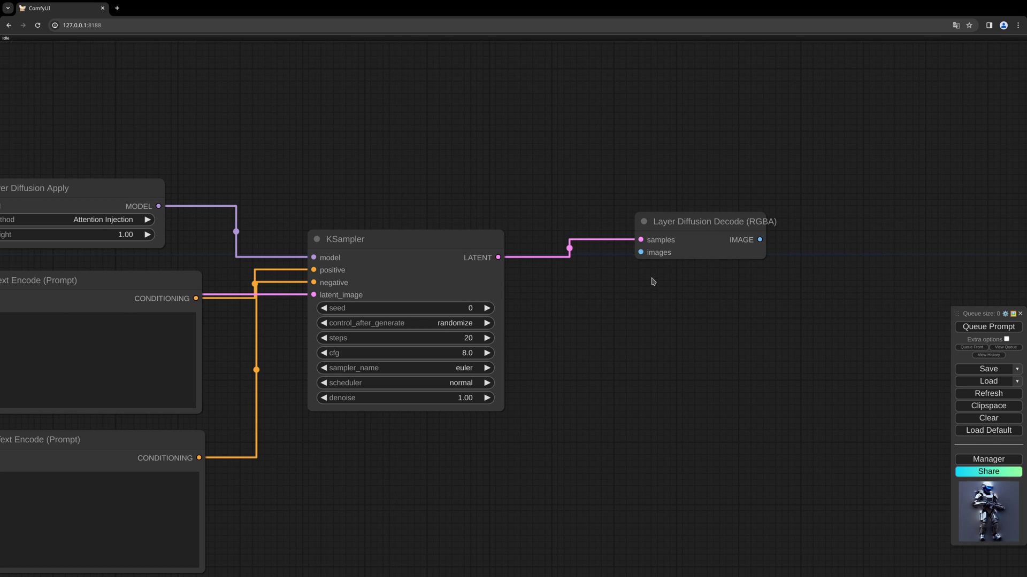
left_click_drag(690, 265, 872, 216)
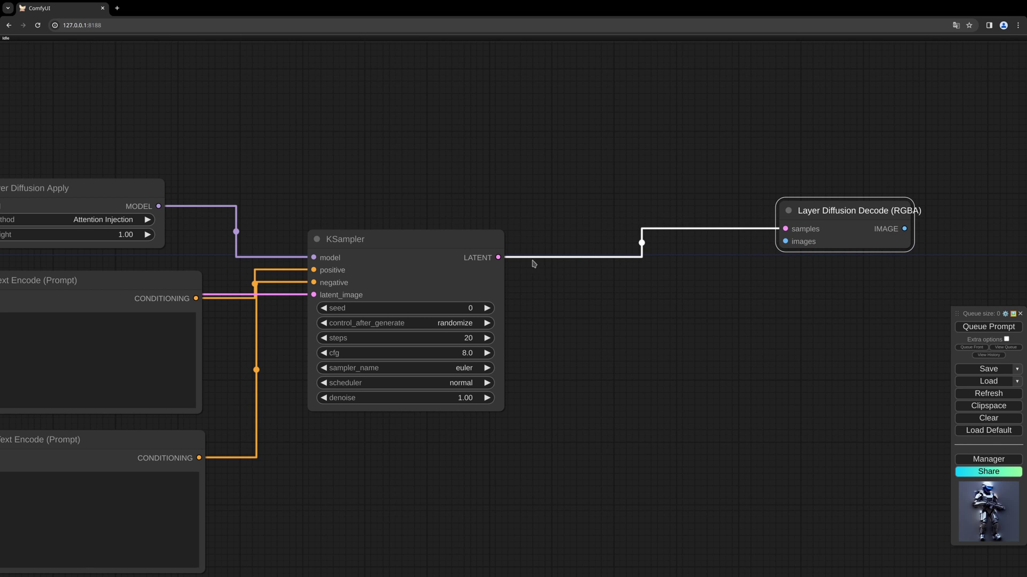
Add a VAE Decode from the sampler latent and feed its image into Layer Diffusion Decode
left_click_drag(497, 257, 577, 296)
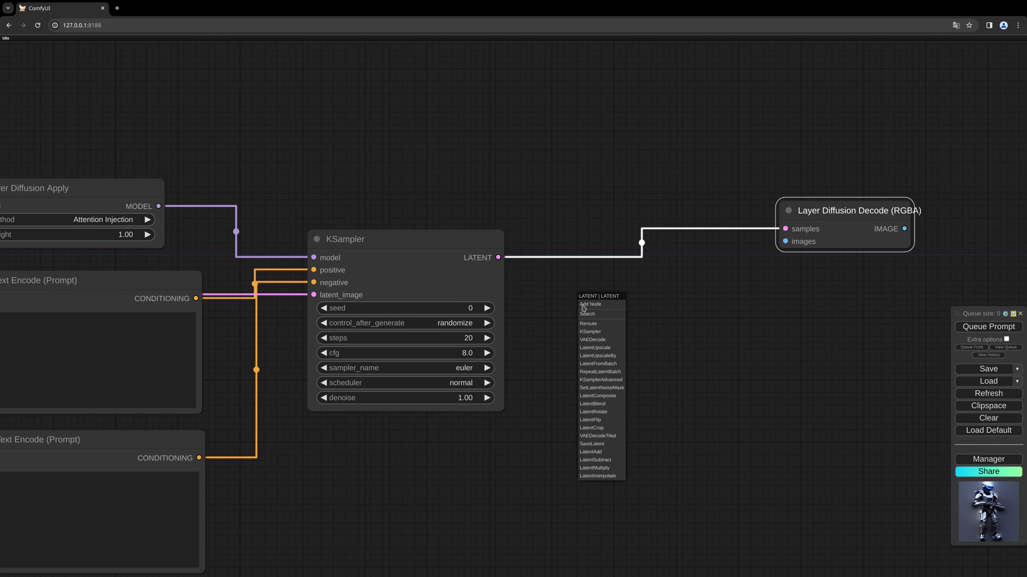
left_click(597, 339)
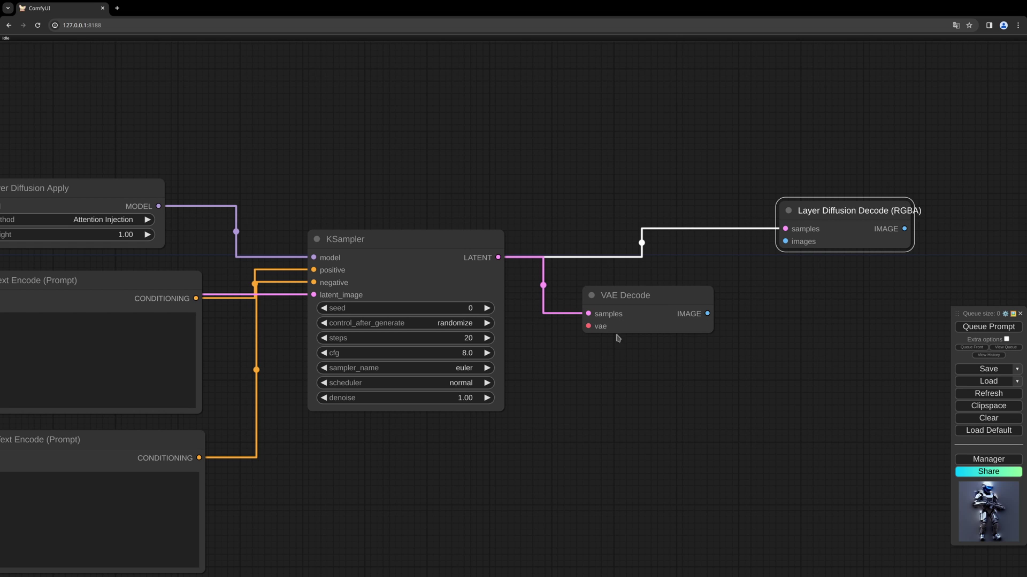
left_click_drag(707, 314, 784, 241)
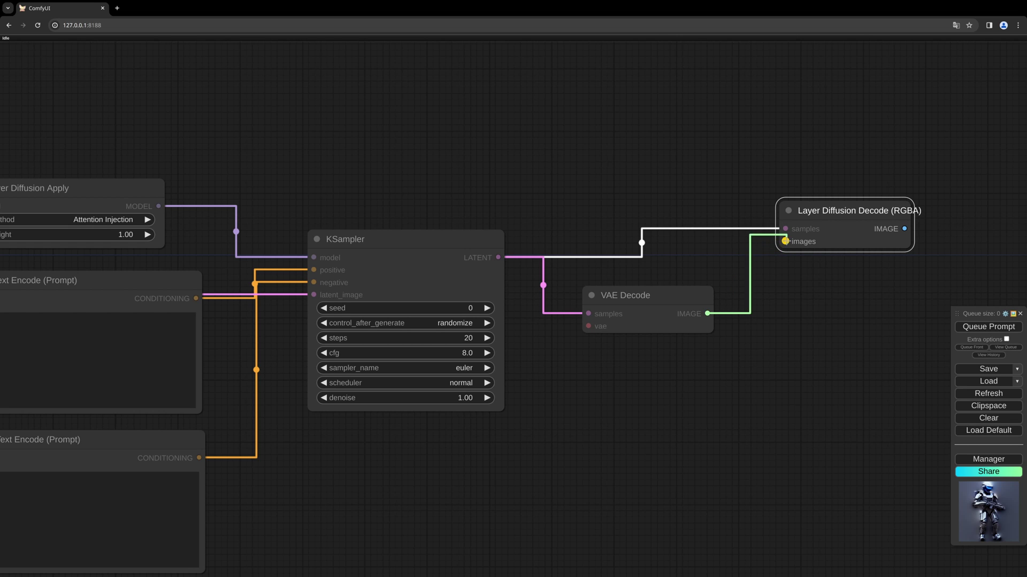
Add a Save Image on the RGBA decoder's image and connect the checkpoint VAE to VAE Decode
left_click_drag(740, 295, 474, 310)
left_click_drag(637, 244, 736, 244)
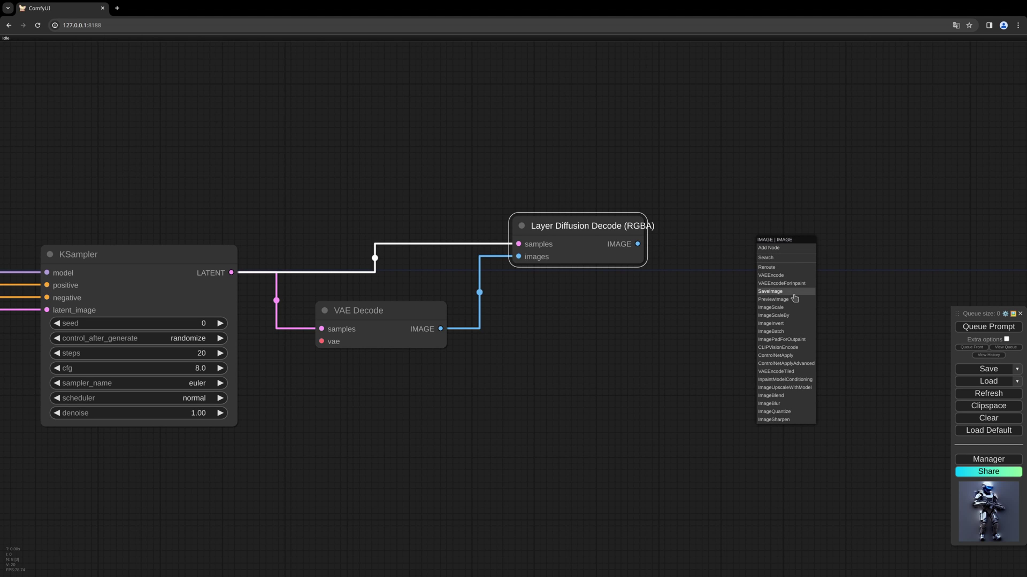
left_click(774, 291)
left_click_drag(273, 321, 766, 332)
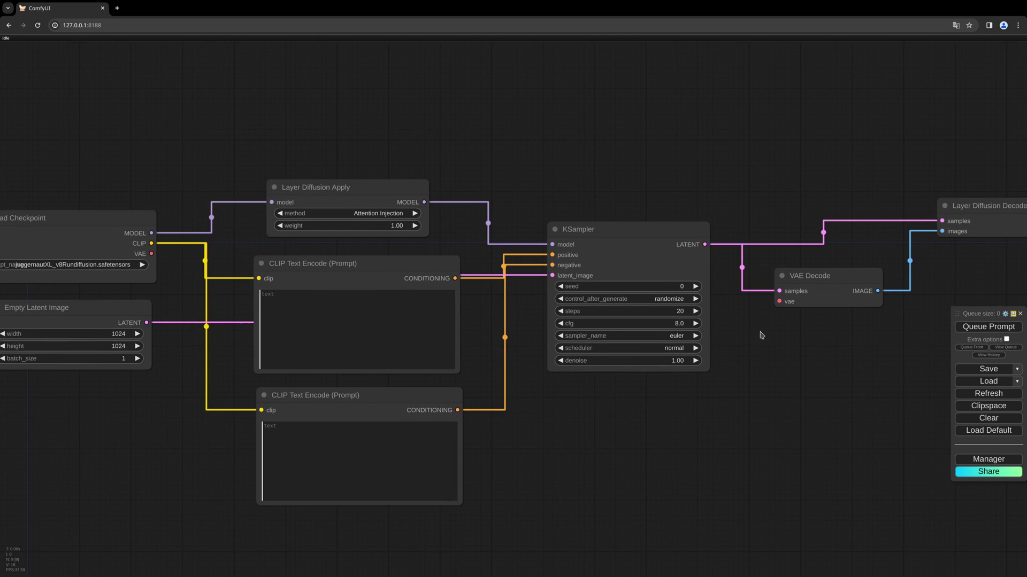
left_click_drag(151, 253, 779, 302)
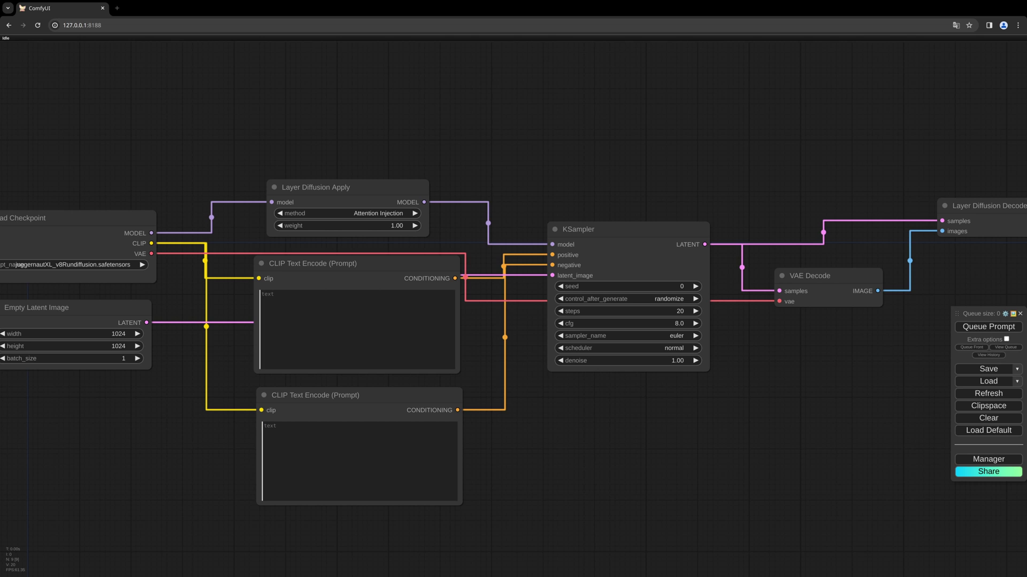
Paste the futuristic exo-suit sci-fi soldier description into the positive CLIP Text Encode
left_click(353, 321)
type("futuristic scifi soldier wearing an exo-suit, full body armor, detailed, realistic, masterpiece, exosuit, powered exoskeleton,helmet, heavy weapon, scifi gun, led lighting")
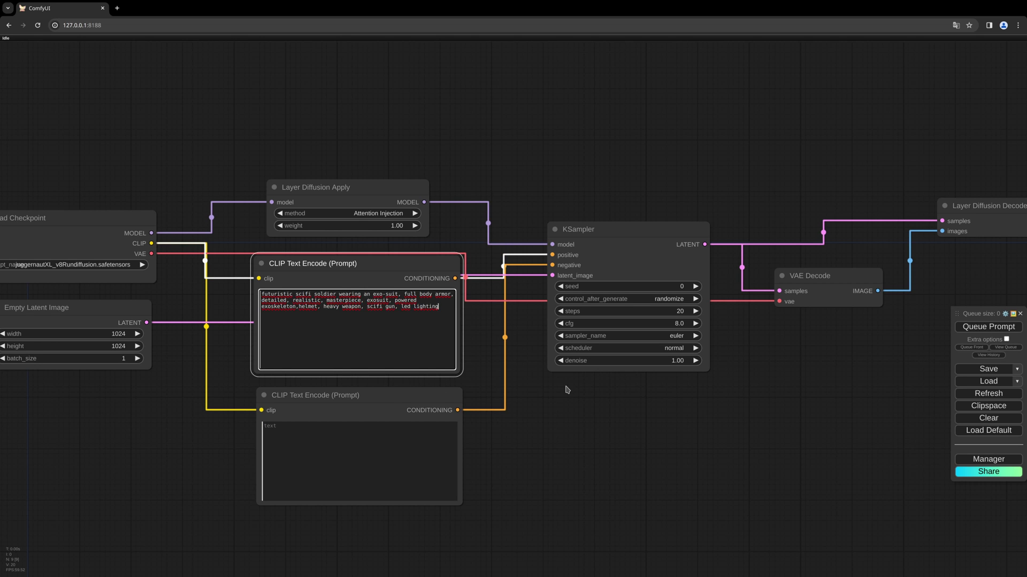
left_click(392, 406)
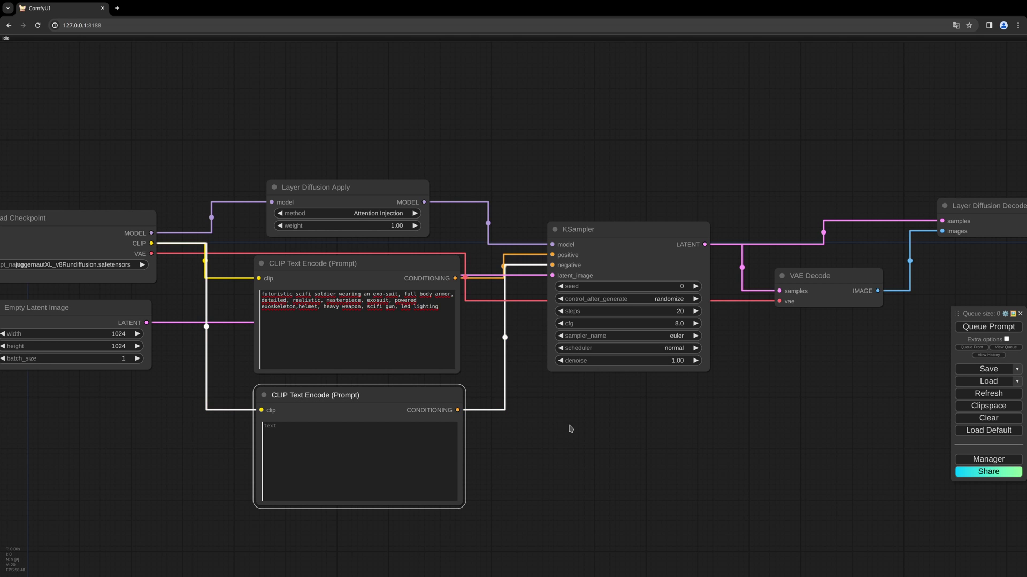
left_click_drag(570, 430, 444, 445)
left_click(529, 261)
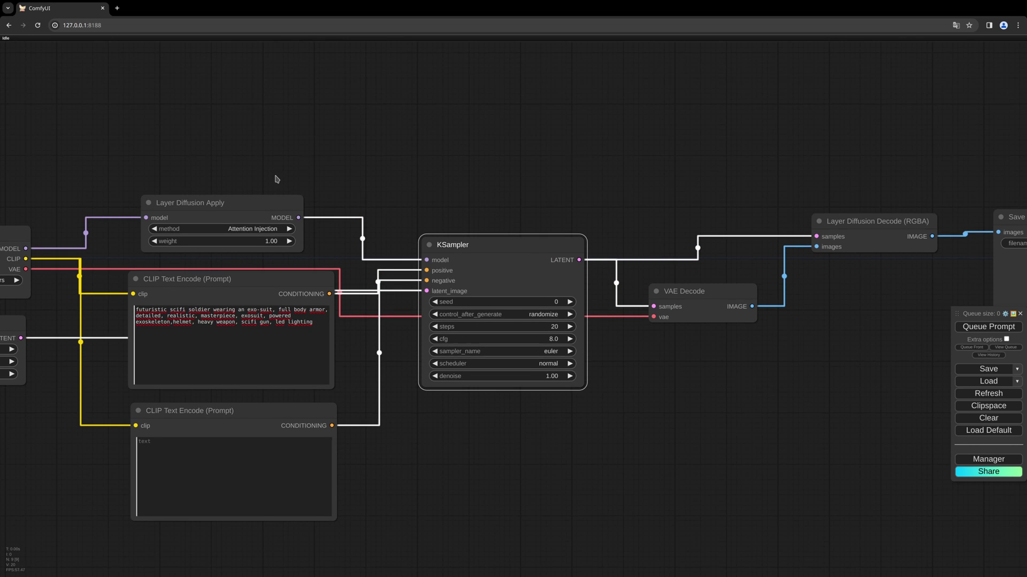
Set the Layer Diffusion Apply method to Conv Injection instead of Attention Injection
left_click_drag(276, 179, 288, 176)
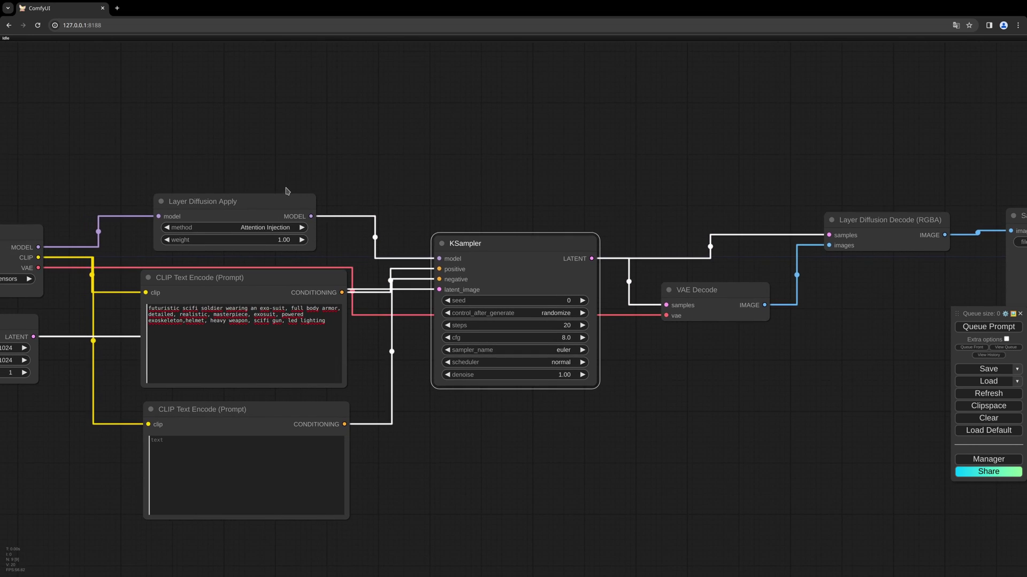
left_click(283, 229)
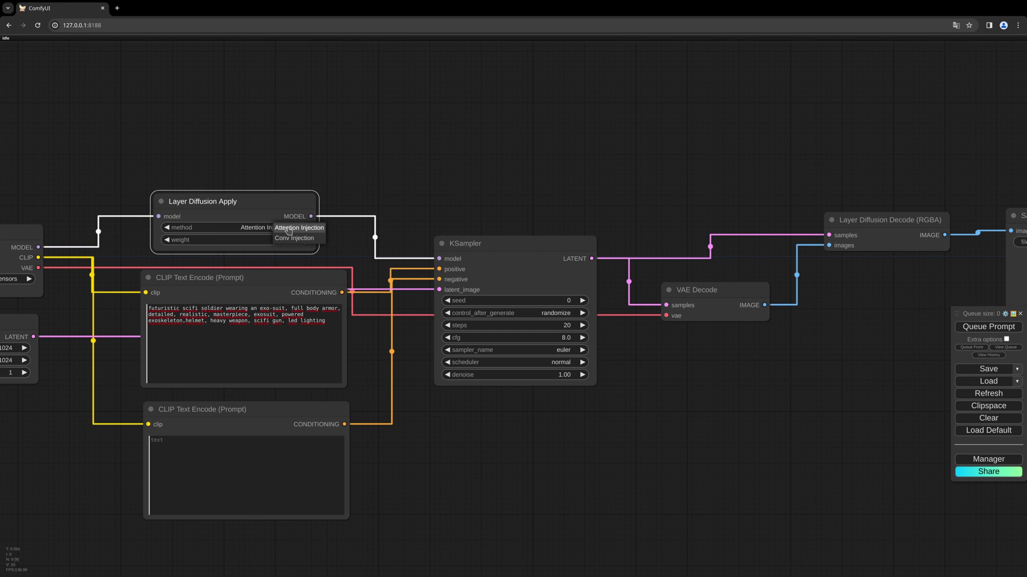
left_click(294, 238)
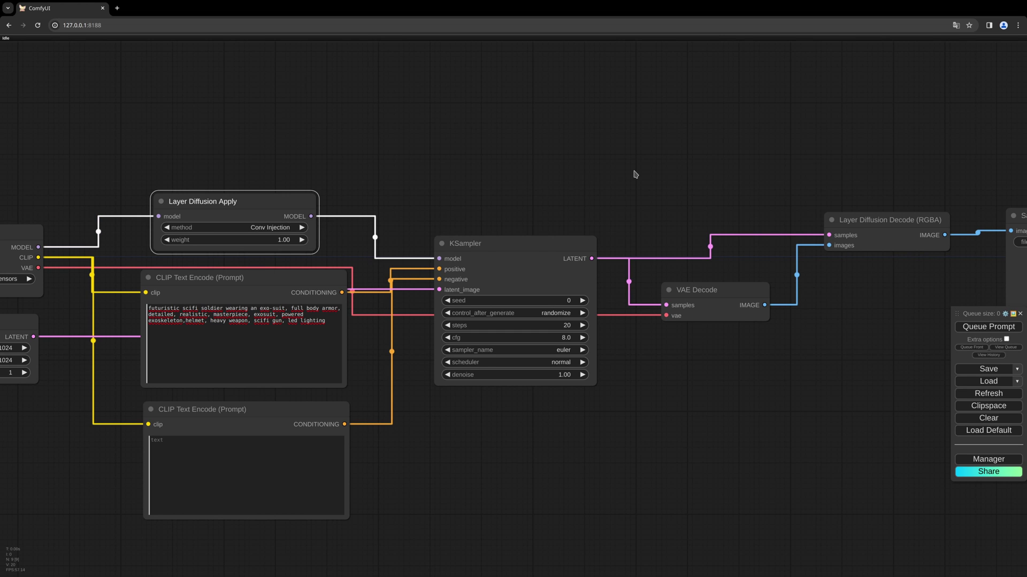
scroll(632, 176, "down", 2)
left_click_drag(627, 176, 593, 177)
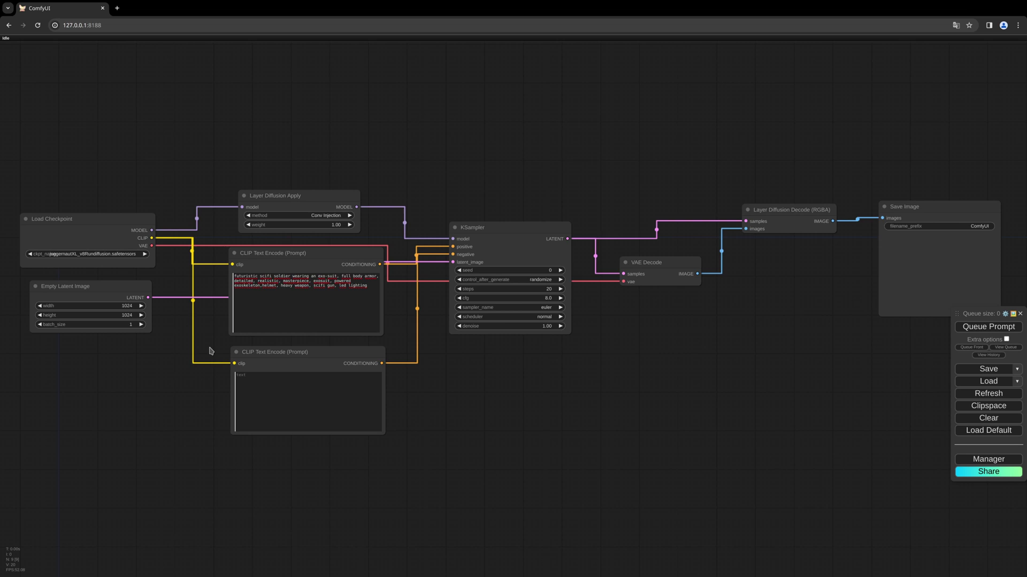
scroll(211, 351, "up", 2)
left_click_drag(211, 350, 216, 380)
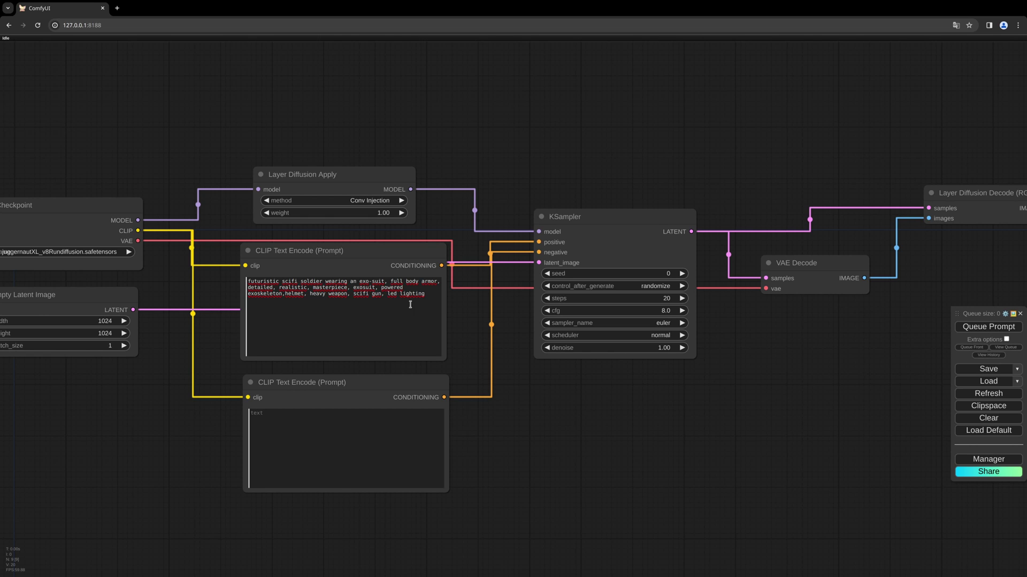
Delete 'led lighting' from the positive prompt and queue the prompt to generate
left_click_drag(385, 294, 425, 294)
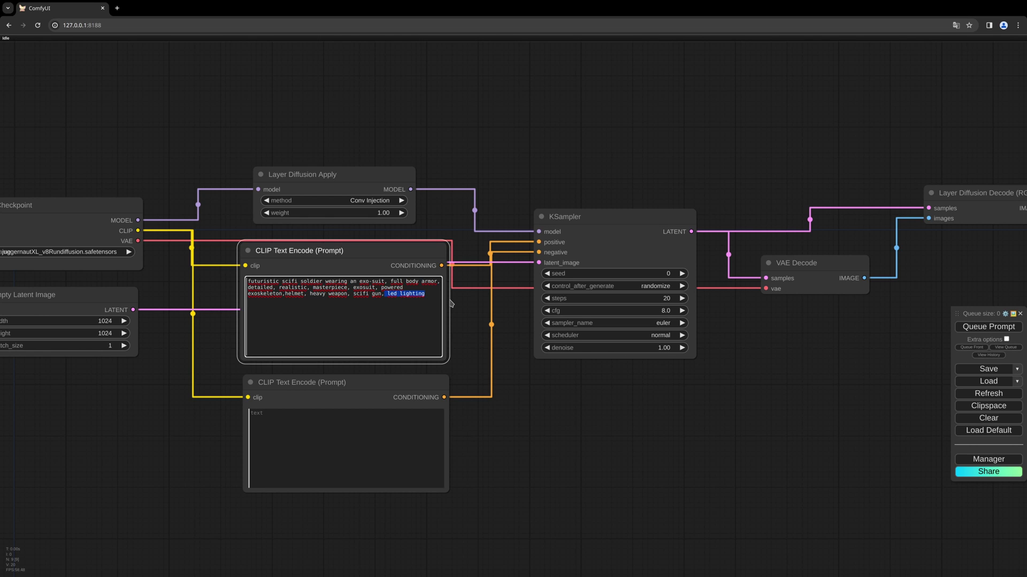
key("BackSpace")
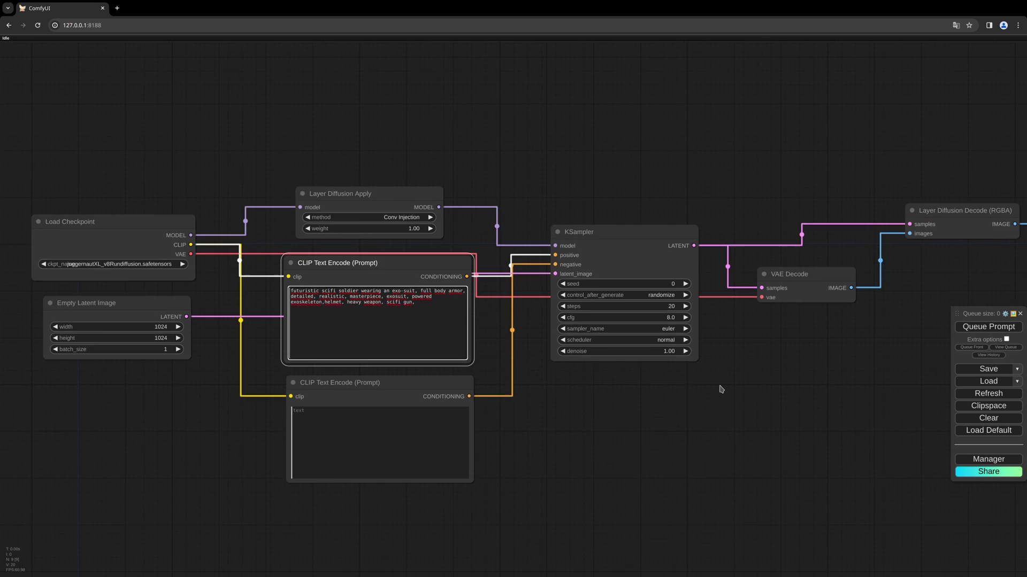
scroll(710, 383, "down", 3)
scroll(710, 381, "down", 2)
left_click(989, 327)
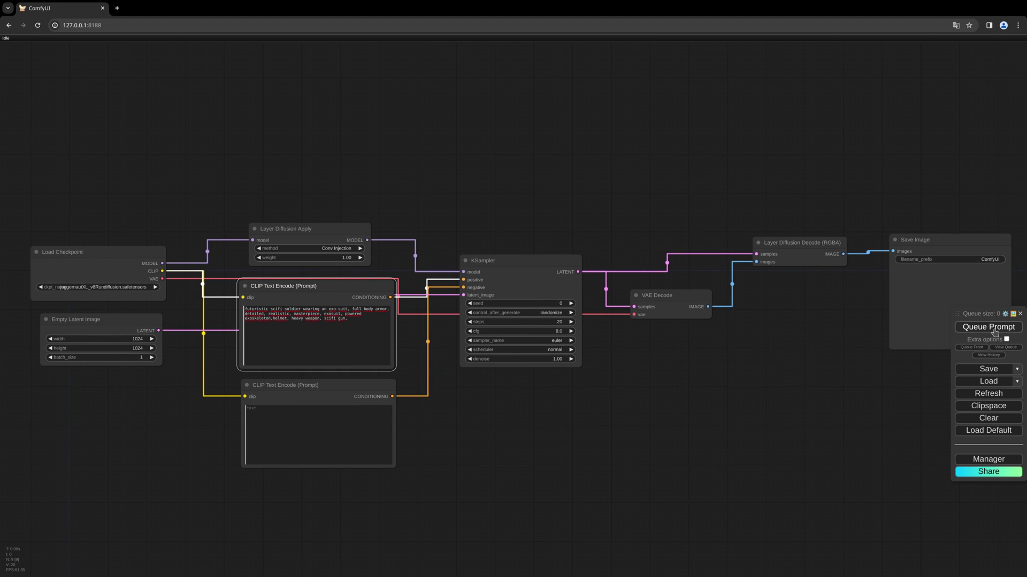
Enlarge the Save Image node to show the kneeling exo-suit soldier result
left_click_drag(871, 385, 710, 383)
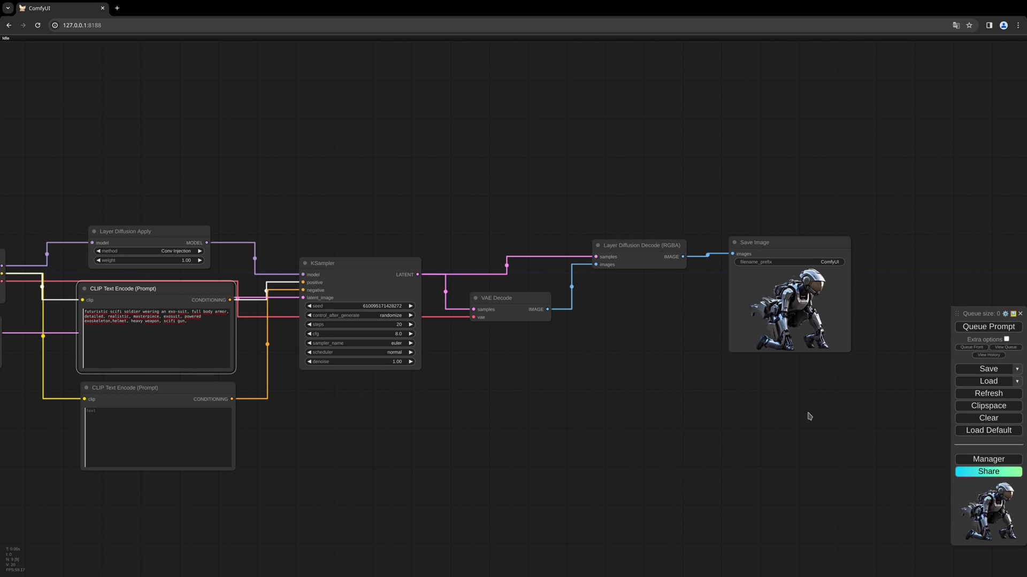
left_click_drag(850, 350, 874, 417)
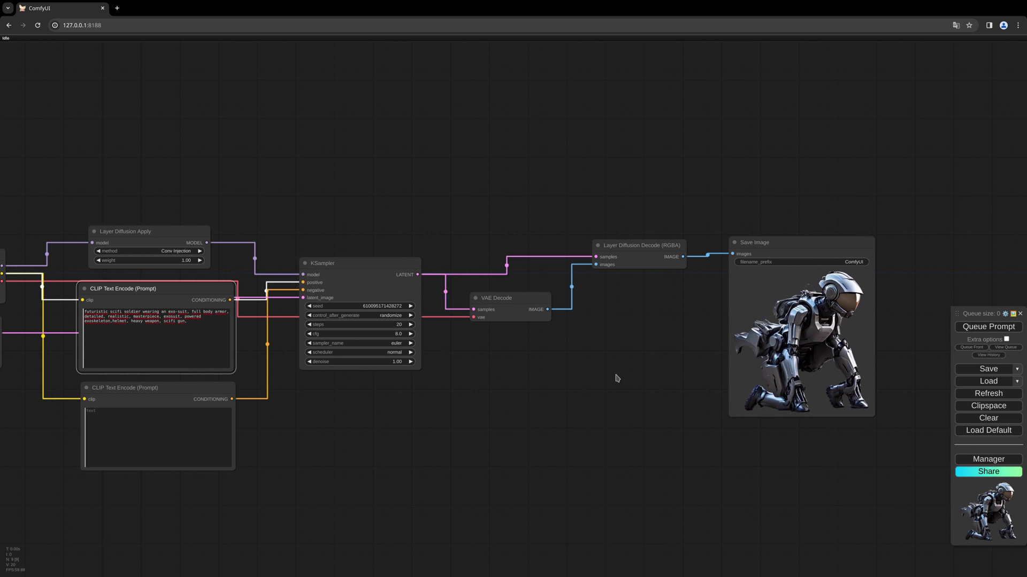
left_click_drag(587, 370, 580, 364)
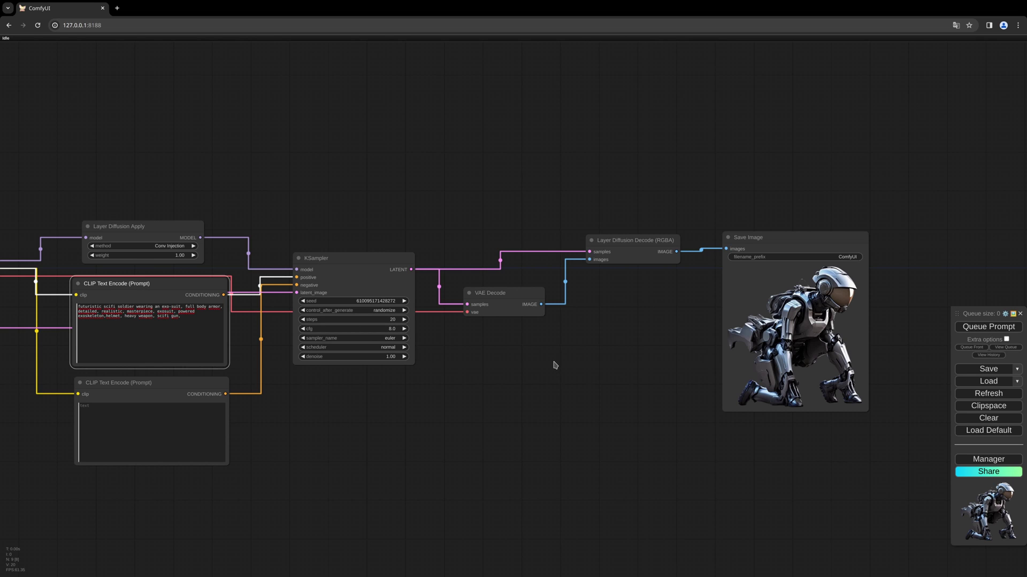
left_click_drag(206, 387, 202, 387)
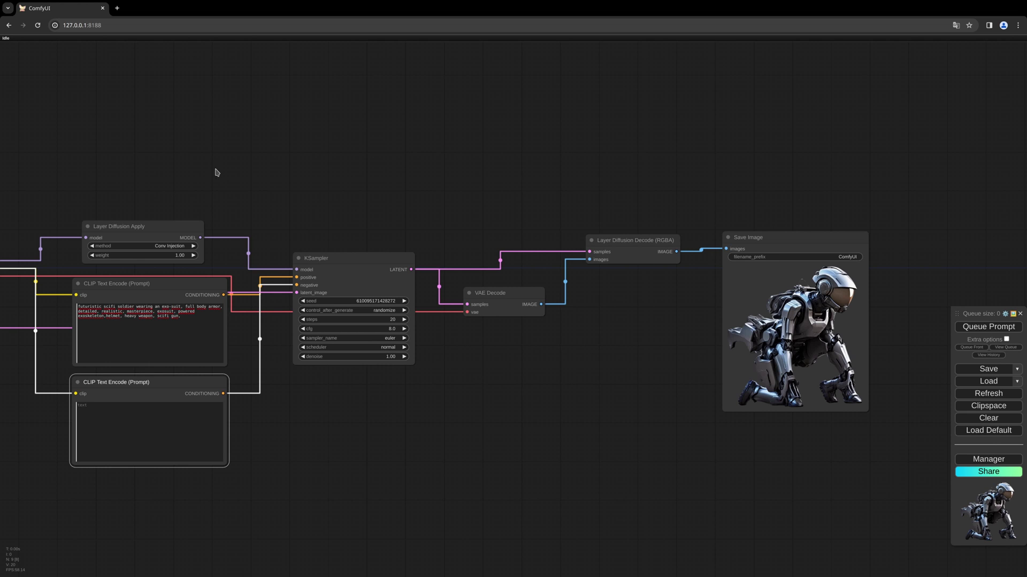
Pan the graph view back across the left-hand nodes of the workflow
left_click_drag(215, 173, 306, 154)
left_click_drag(225, 161, 344, 158)
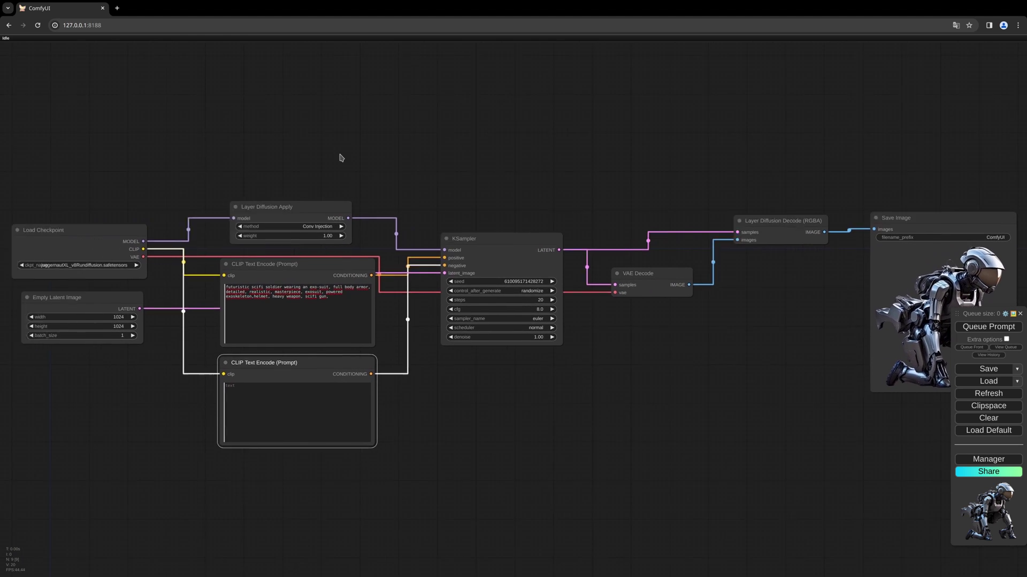
left_click_drag(240, 165, 292, 164)
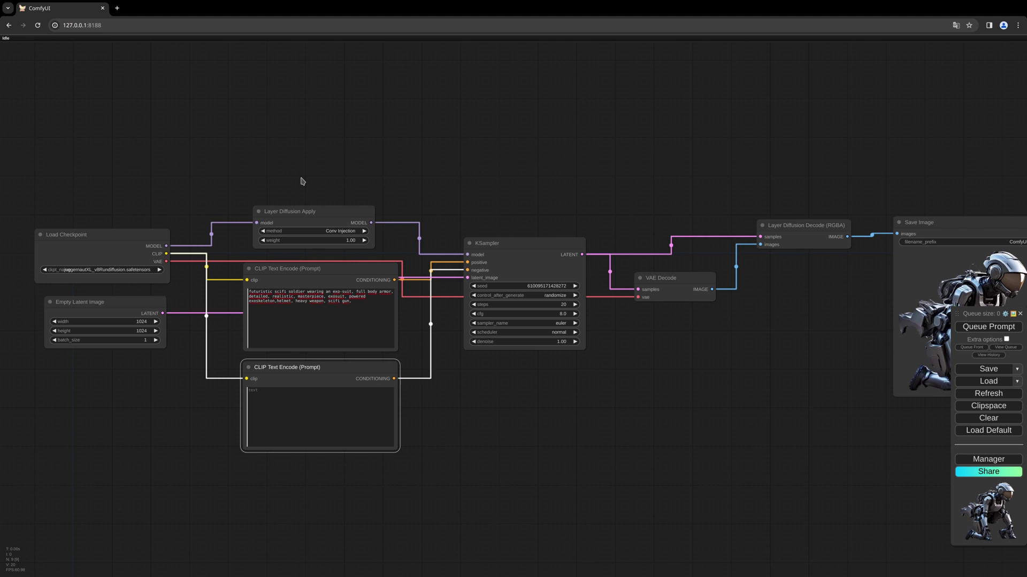
left_click_drag(328, 176, 299, 172)
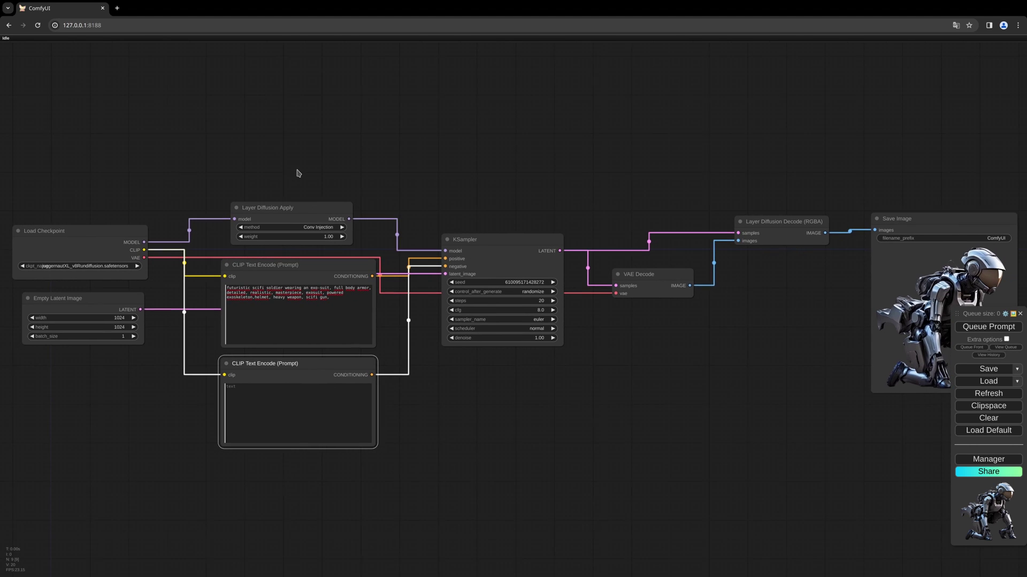
scroll(305, 168, "down", 1)
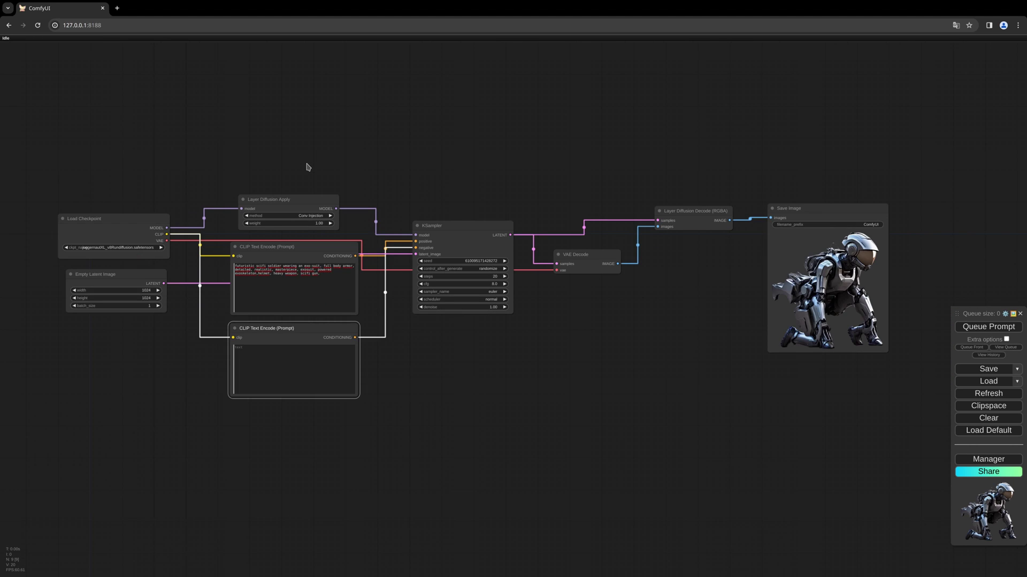